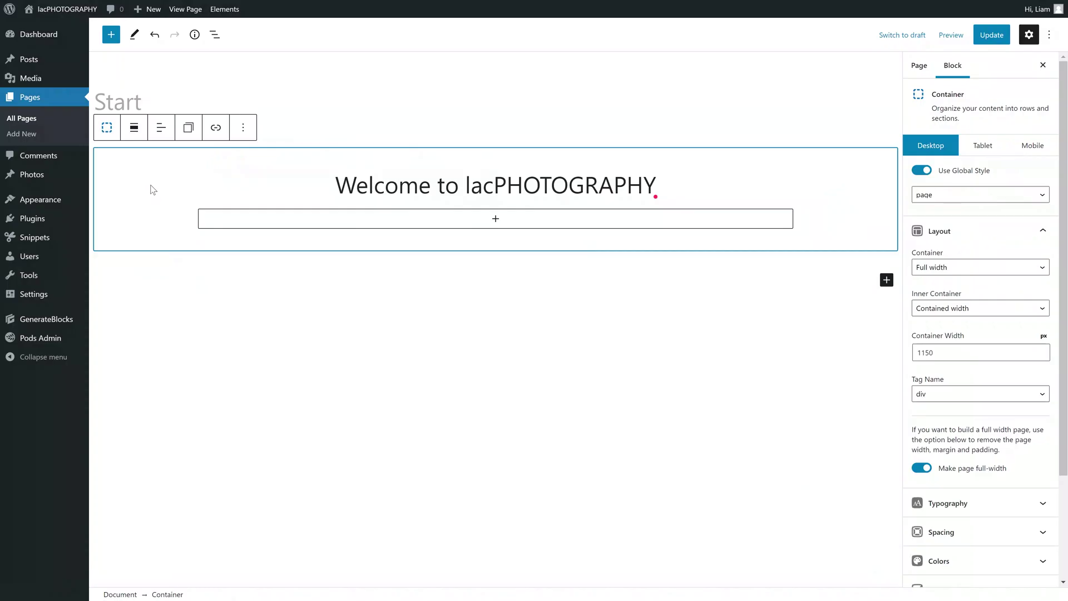
Select the headline's parent Container and switch off its Use Global Style toggle
{"action": "left_click", "coordinate": [389, 185]}
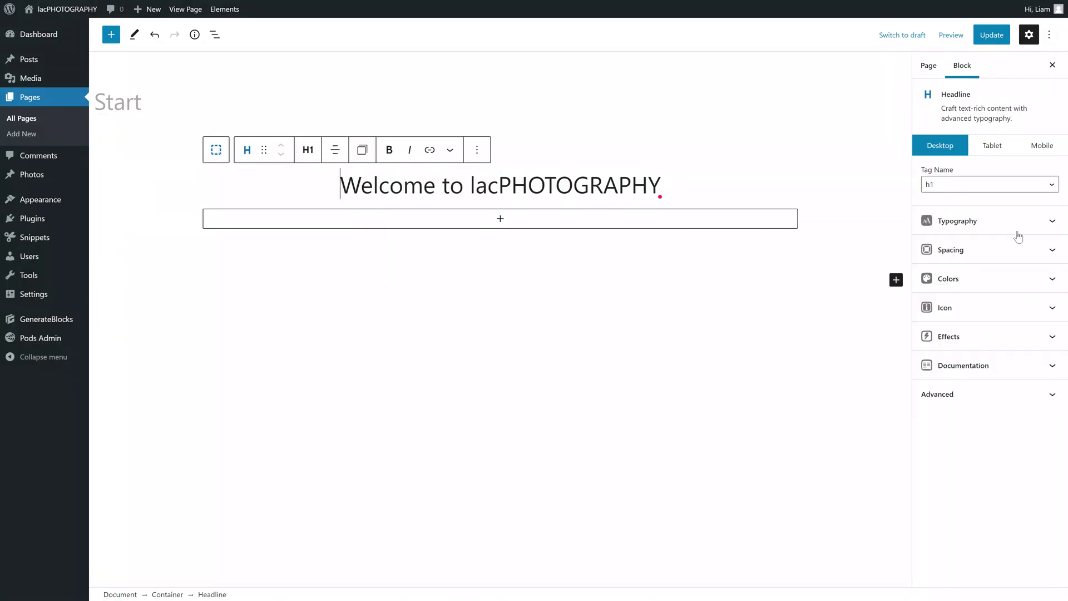
{"action": "left_click", "coordinate": [133, 197]}
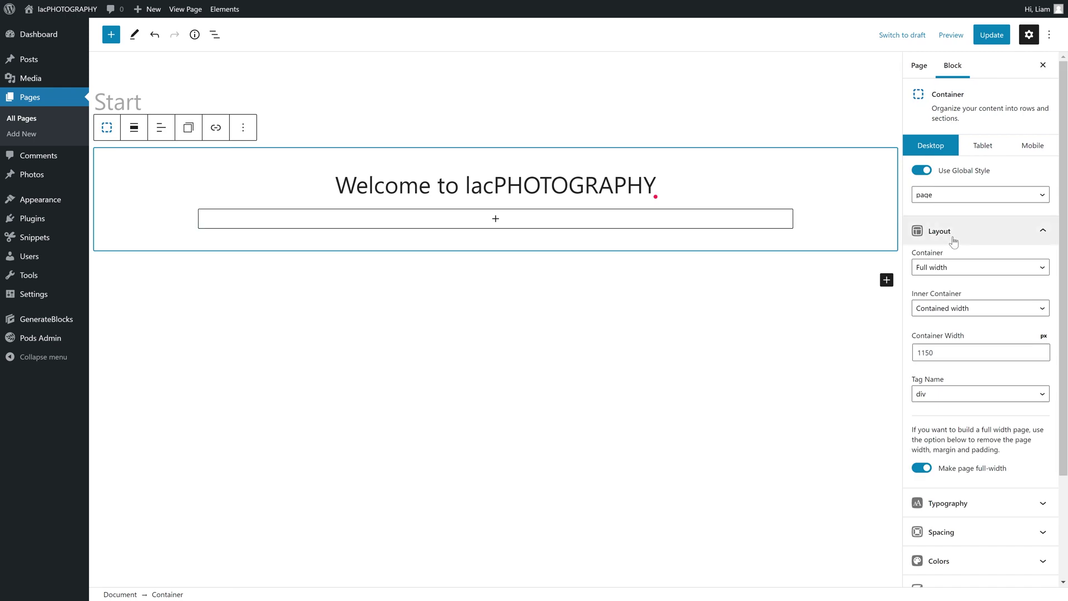
{"action": "left_click", "coordinate": [921, 171]}
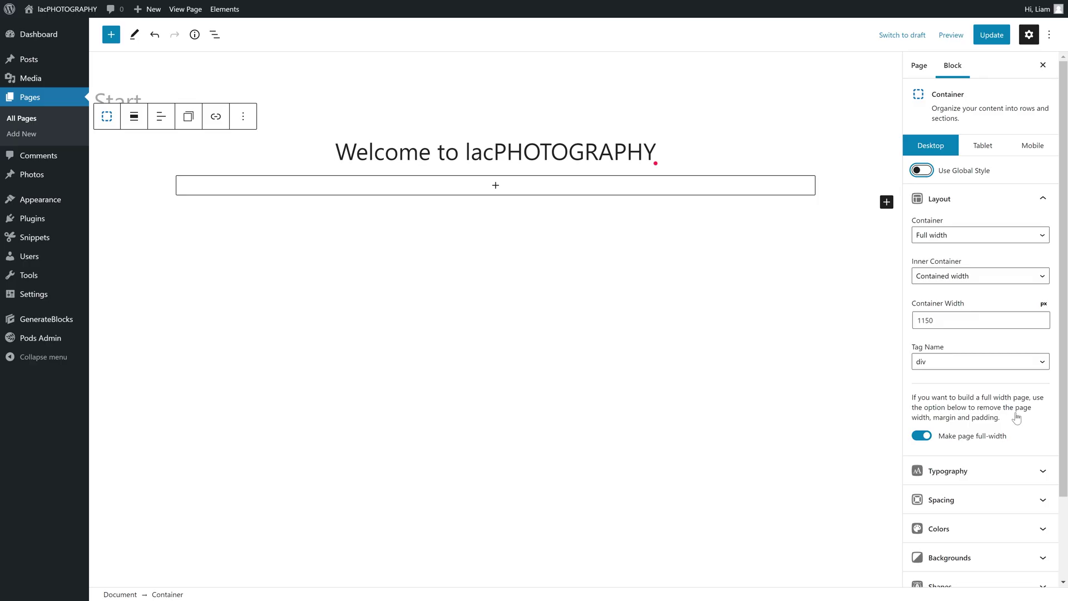
{"action": "scroll", "coordinate": [996, 448], "scroll_direction": "down", "scroll_amount": 2}
Set the grey mountain photo from the Media Library as the container's background image
{"action": "left_click", "coordinate": [996, 448]}
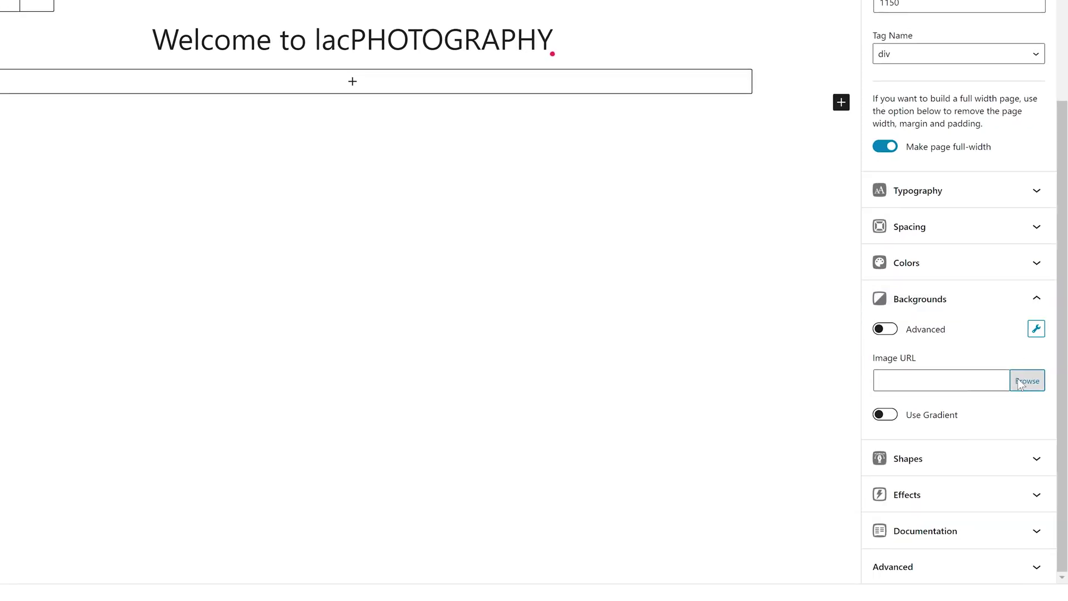
{"action": "left_click", "coordinate": [1021, 381]}
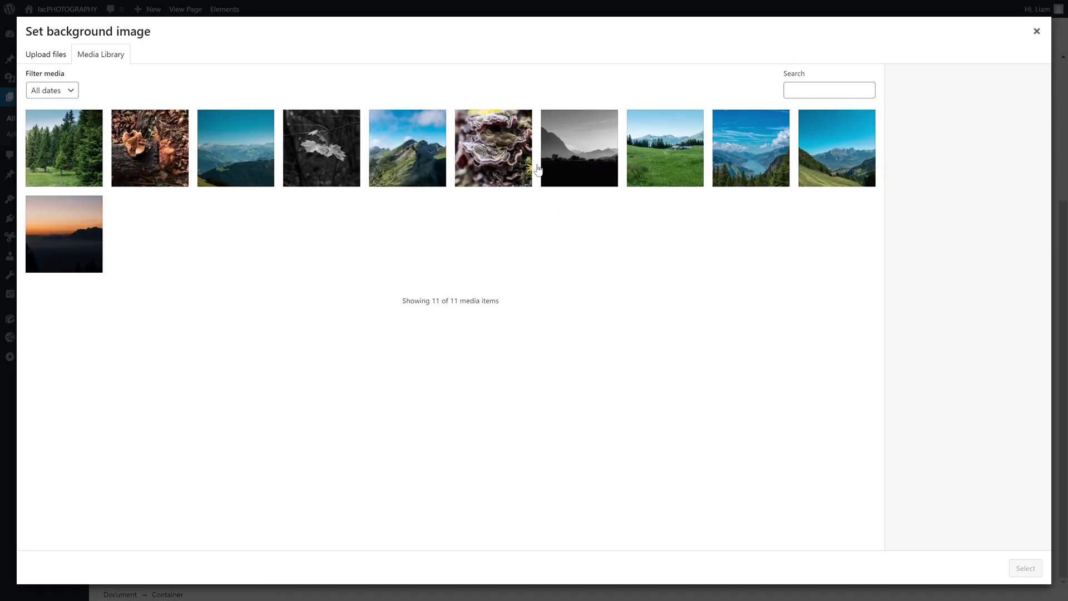
{"action": "left_click", "coordinate": [548, 173]}
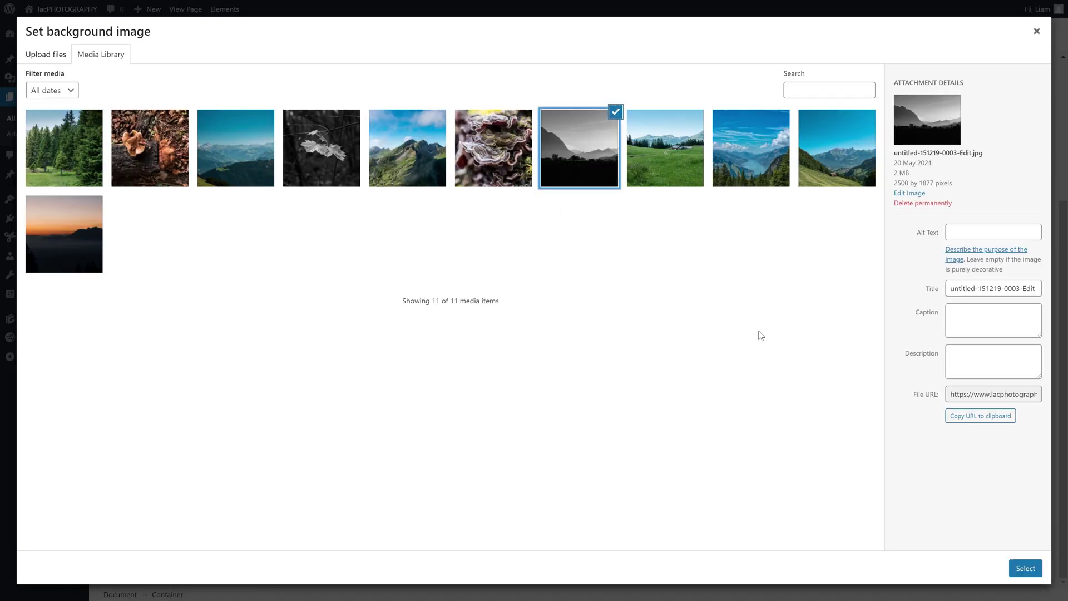
{"action": "left_click", "coordinate": [1016, 566]}
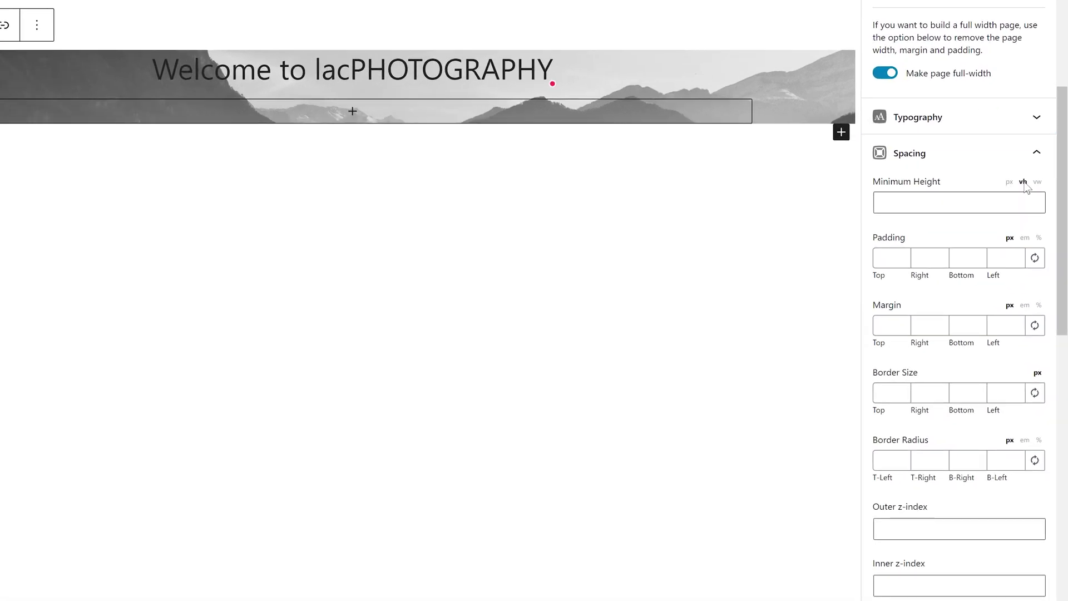
Give the container a 100 vh minimum height and 100 px top padding
{"action": "left_click", "coordinate": [945, 203]}
{"action": "type", "text": "100"}
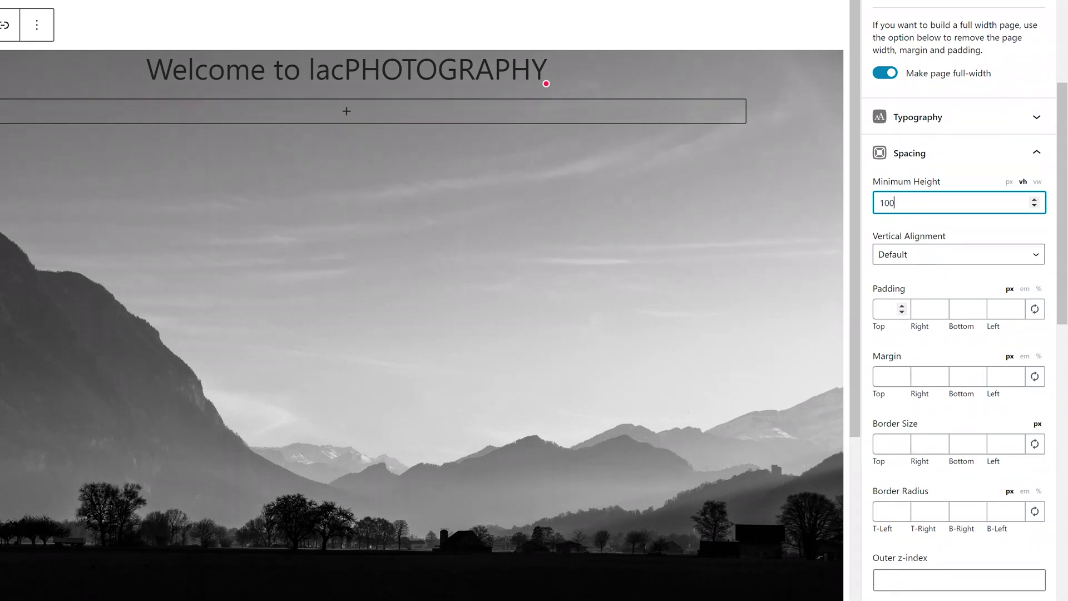
{"action": "type", "text": "100"}
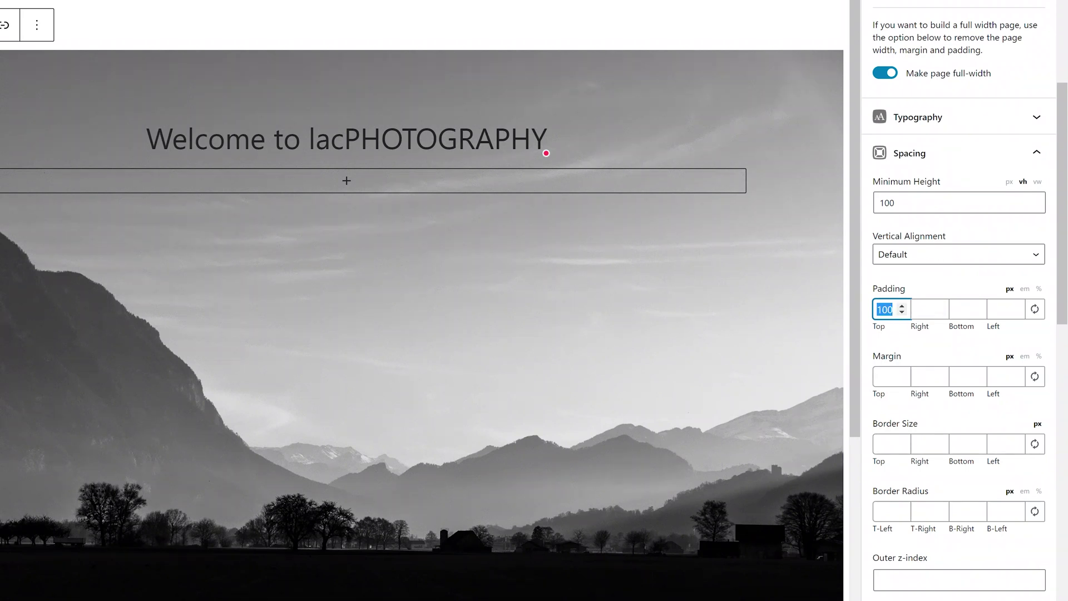
{"action": "type", "text": "150"}
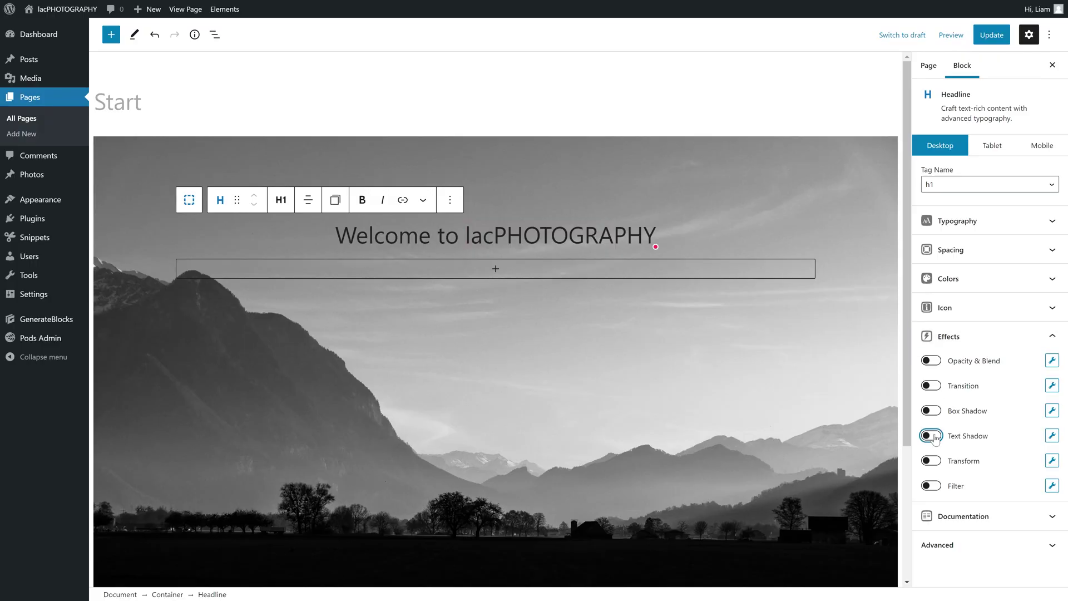
Add a white headline text shadow at 0.77 opacity with 1 px offsets and 10 px blur
{"action": "left_click", "coordinate": [932, 437]}
{"action": "left_click", "coordinate": [1052, 436]}
{"action": "left_click", "coordinate": [757, 344]}
{"action": "left_click", "coordinate": [662, 281]}
{"action": "left_click", "coordinate": [801, 350]}
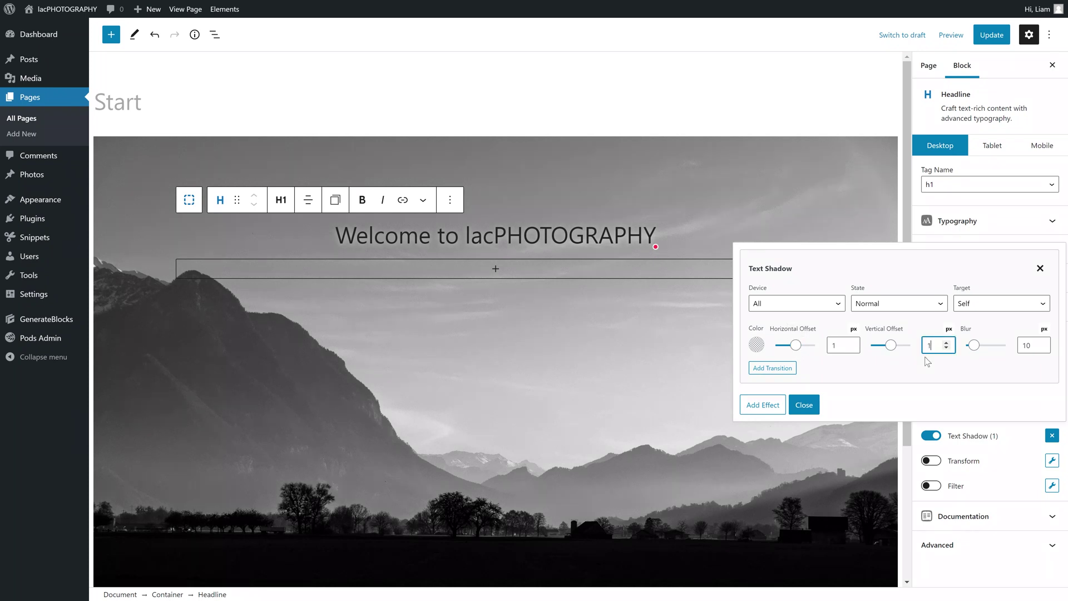
{"action": "left_click", "coordinate": [757, 344]}
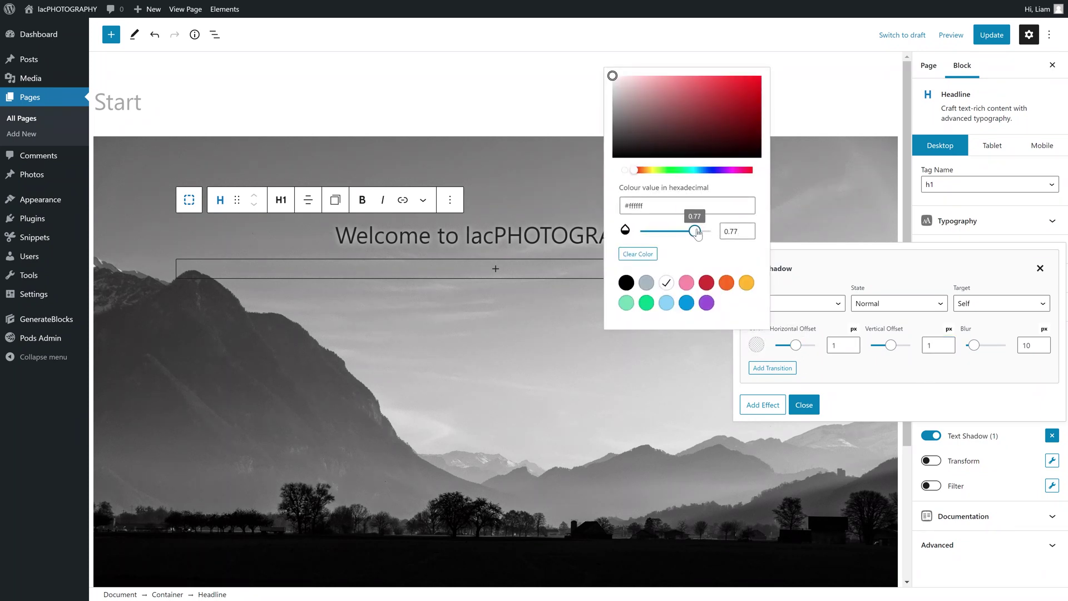
{"action": "left_click", "coordinate": [804, 404]}
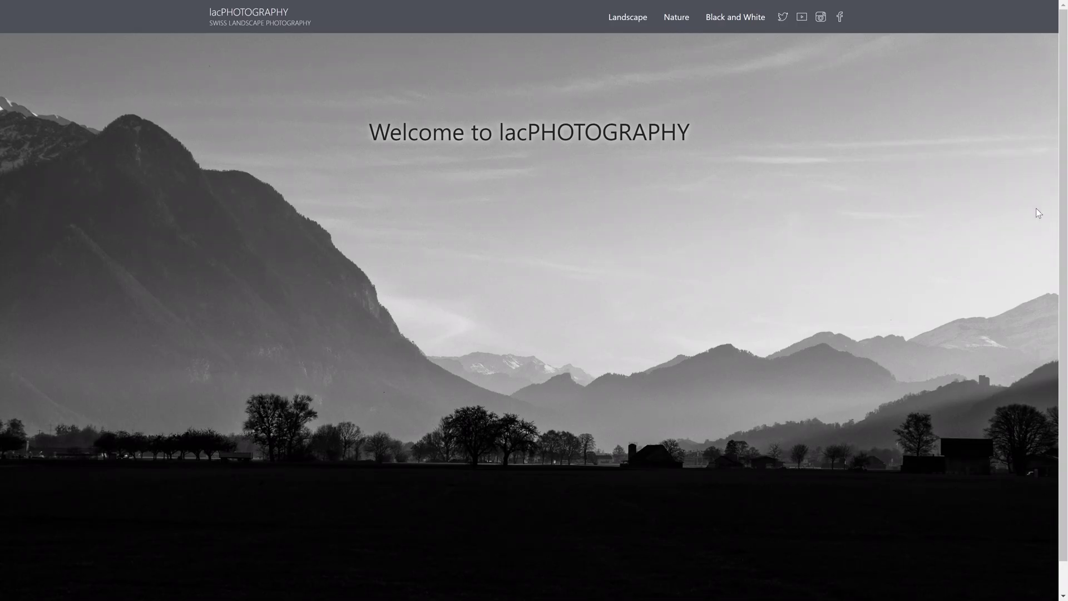
Scroll through the Appearance Elements list showing the six published elements
{"action": "scroll", "coordinate": [1042, 203], "scroll_direction": "down", "scroll_amount": 1}
{"action": "scroll", "coordinate": [1048, 175], "scroll_direction": "up", "scroll_amount": 1}
{"action": "scroll", "coordinate": [1061, 211], "scroll_direction": "down", "scroll_amount": 1}
{"action": "scroll", "coordinate": [1064, 284], "scroll_direction": "up", "scroll_amount": 1}
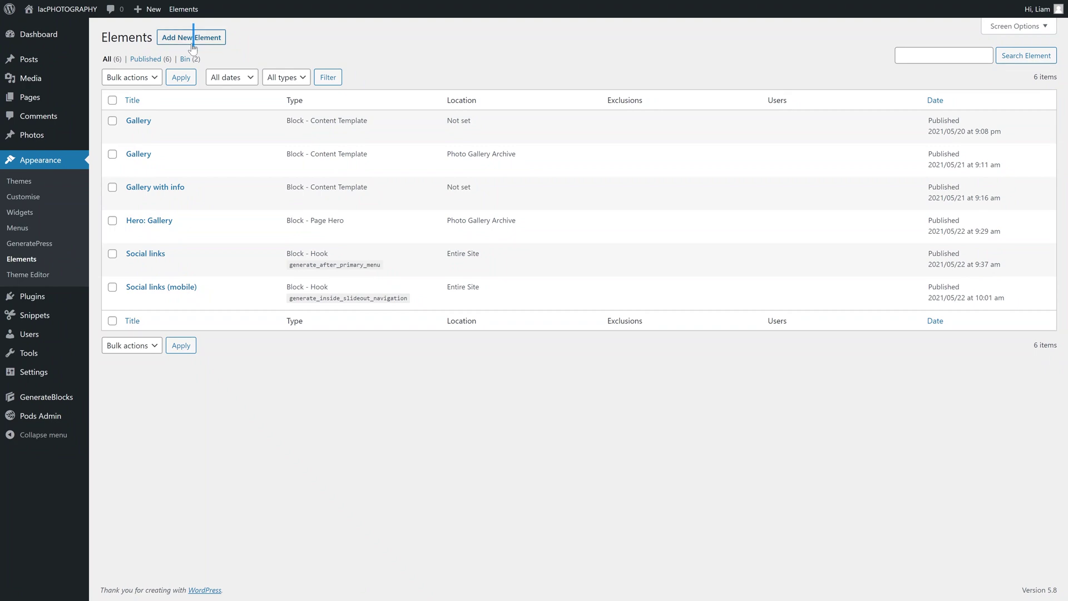
Create a new GeneratePress element of type Header
{"action": "left_click", "coordinate": [192, 38]}
{"action": "left_click", "coordinate": [533, 306]}
{"action": "left_click", "coordinate": [516, 399]}
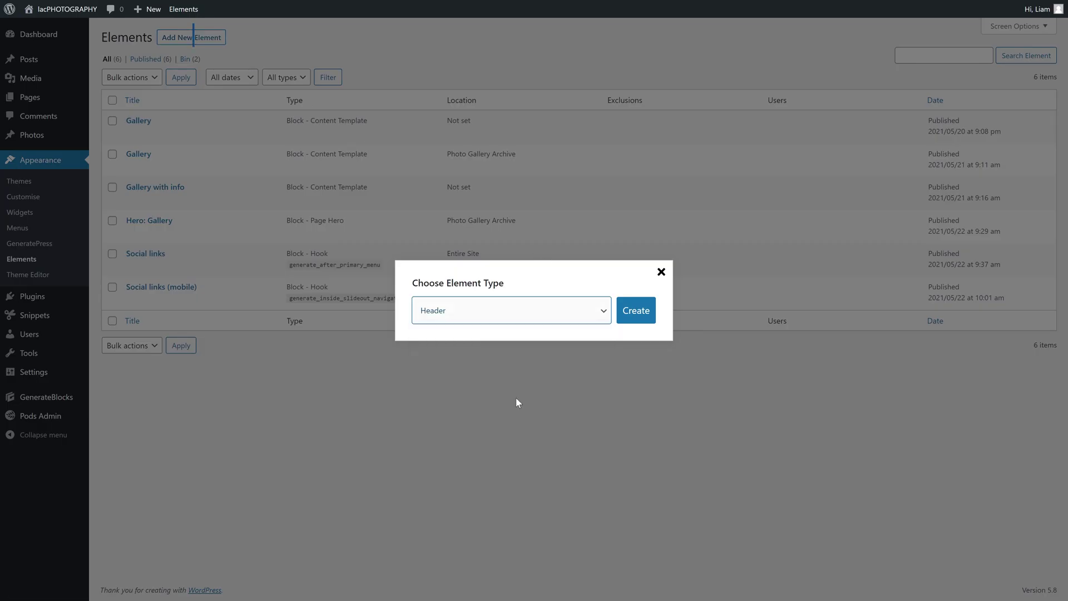
{"action": "left_click", "coordinate": [638, 312]}
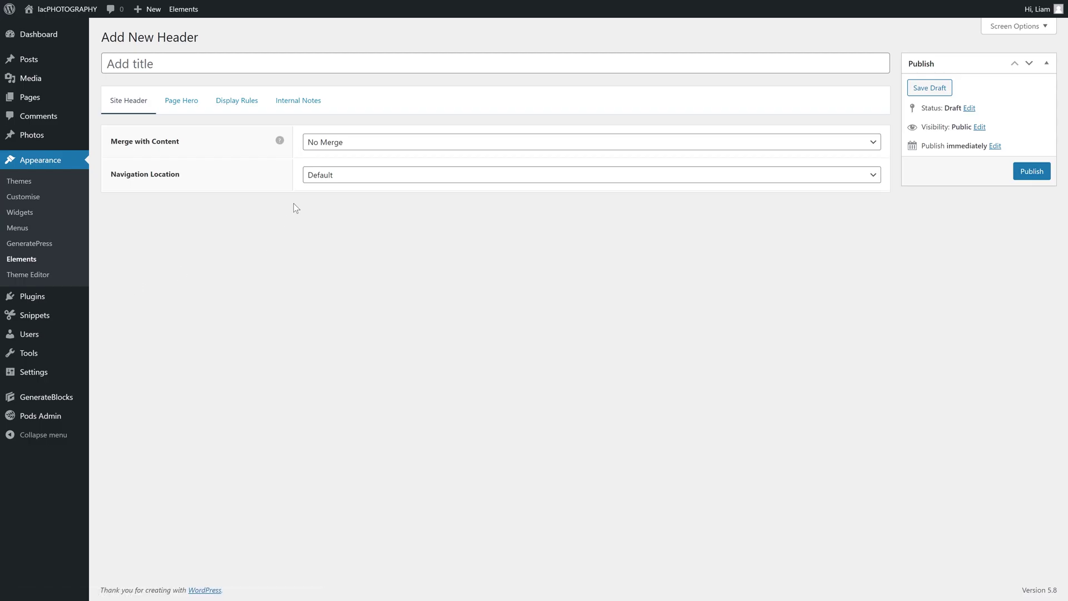
Set the header to merge with content on Desktop Only
{"action": "left_click", "coordinate": [331, 143]}
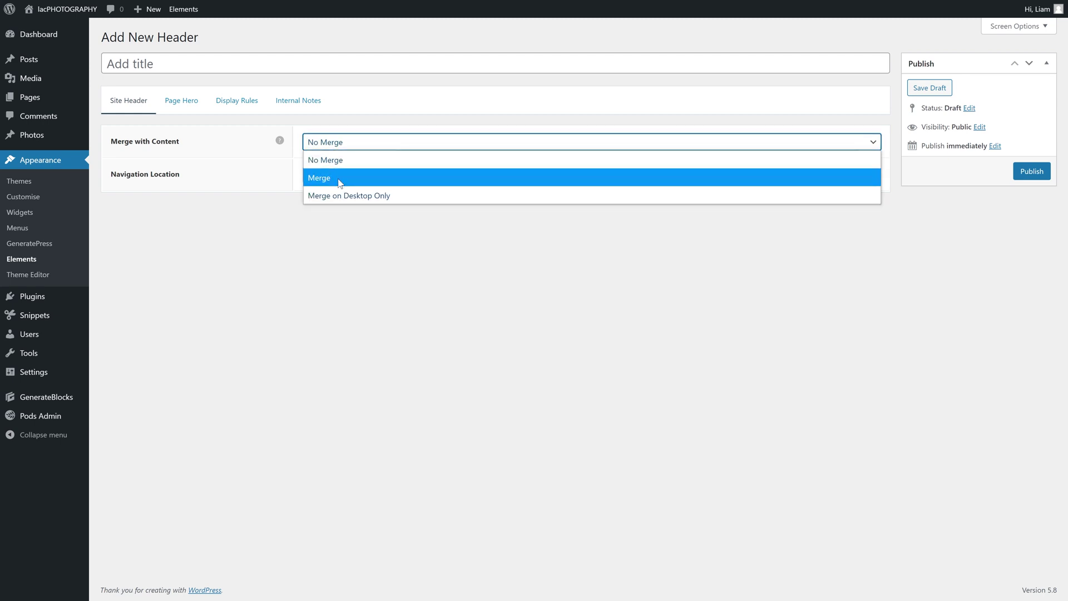
{"action": "left_click", "coordinate": [339, 196]}
{"action": "left_click", "coordinate": [333, 215]}
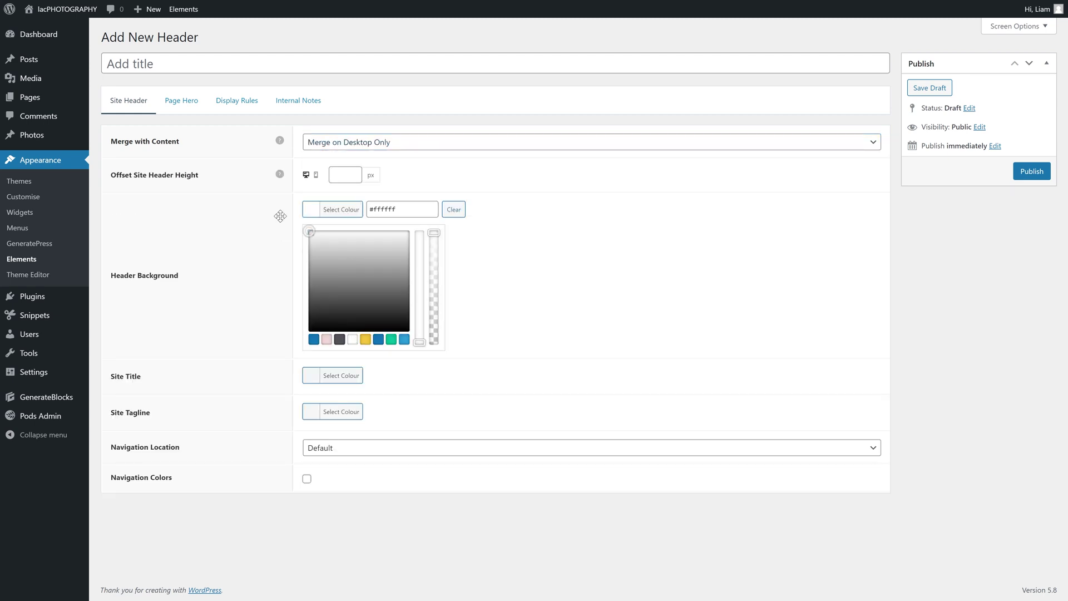
{"action": "left_click", "coordinate": [285, 231]}
Make the site title and site tagline colours black
{"action": "left_click", "coordinate": [339, 248]}
{"action": "left_click", "coordinate": [328, 251]}
{"action": "left_click", "coordinate": [328, 251]}
{"action": "left_click", "coordinate": [339, 376]}
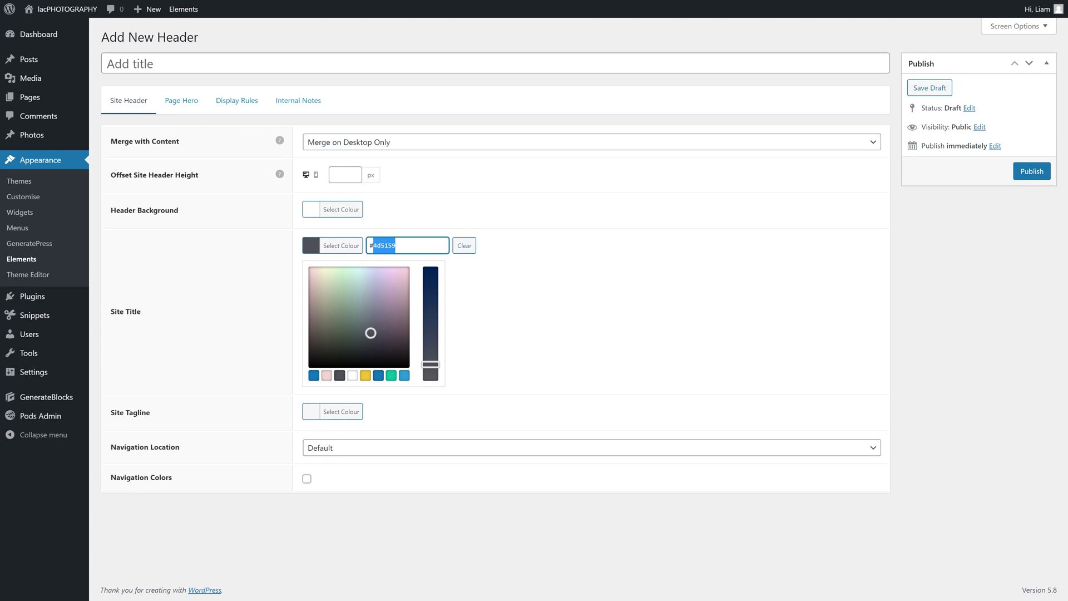
{"action": "left_click", "coordinate": [334, 281]}
{"action": "left_click", "coordinate": [335, 288]}
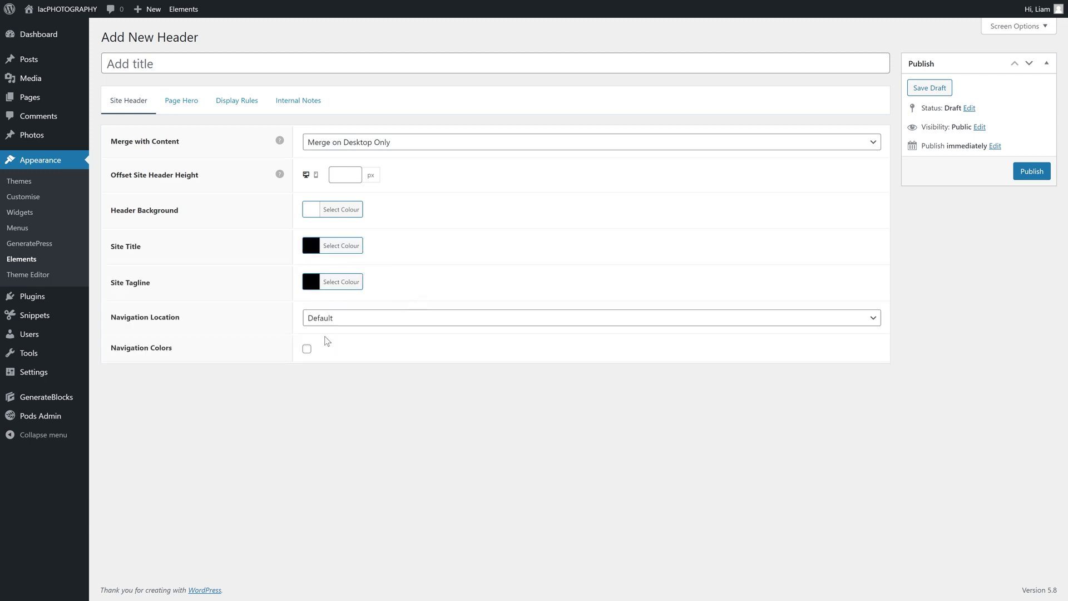
Enable Navigation Colors with a black navigation background and publish the header element
{"action": "left_click", "coordinate": [306, 349]}
{"action": "scroll", "coordinate": [307, 334], "scroll_direction": "down", "scroll_amount": 1}
{"action": "left_click", "coordinate": [339, 352]}
{"action": "left_click", "coordinate": [398, 352]}
{"action": "type", "text": "6000000"}
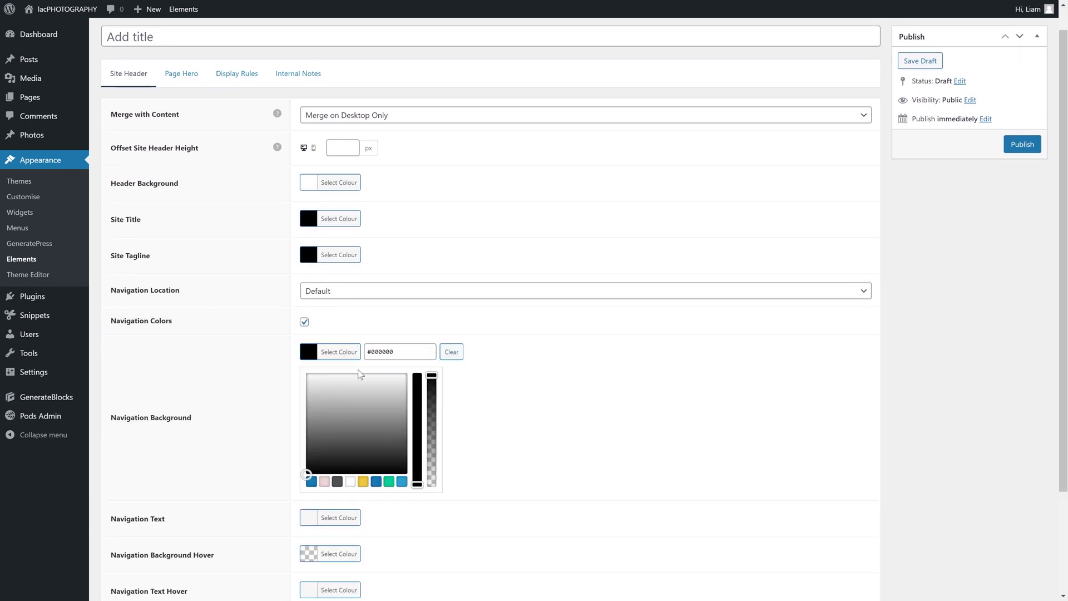
{"action": "left_click", "coordinate": [339, 517]}
{"action": "left_click", "coordinate": [339, 388]}
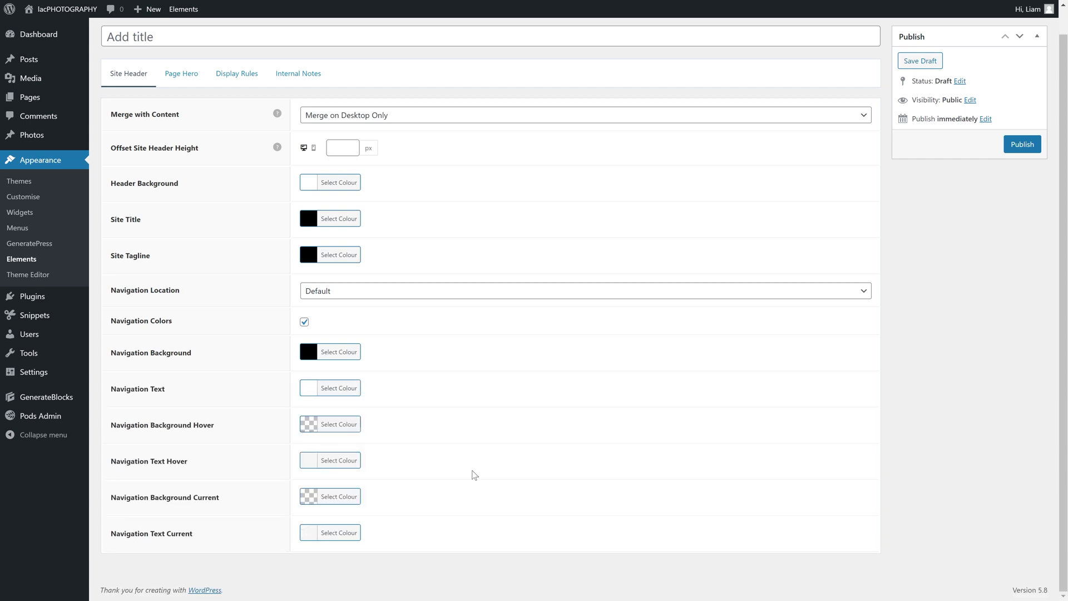
{"action": "left_click", "coordinate": [339, 387]}
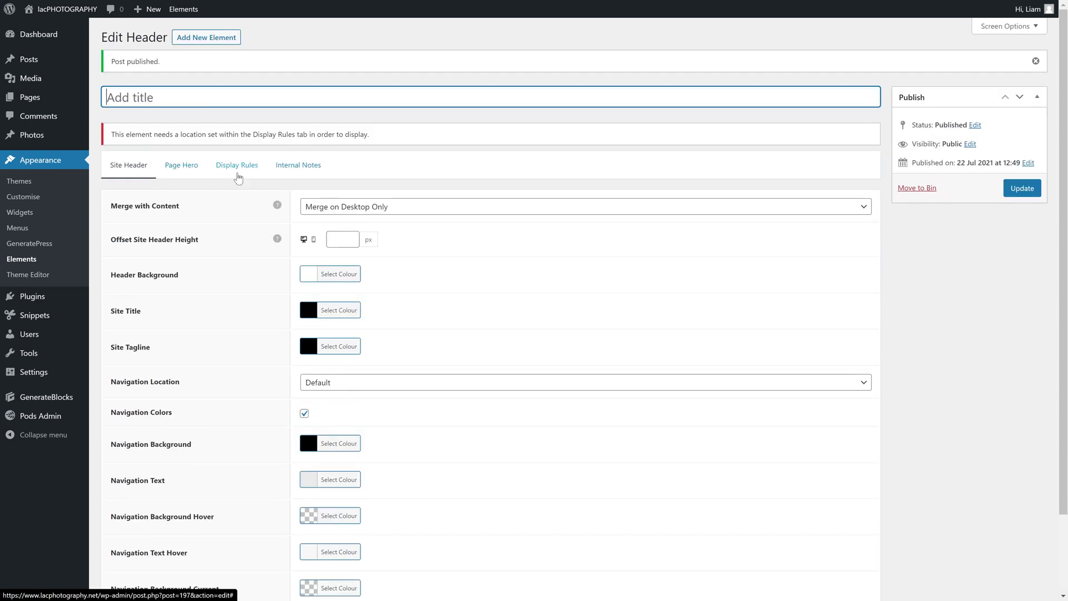
{"action": "left_click", "coordinate": [237, 166]}
Show the header element on the Front Page, then select the Facebook and Instagram buttons
{"action": "left_click", "coordinate": [376, 207]}
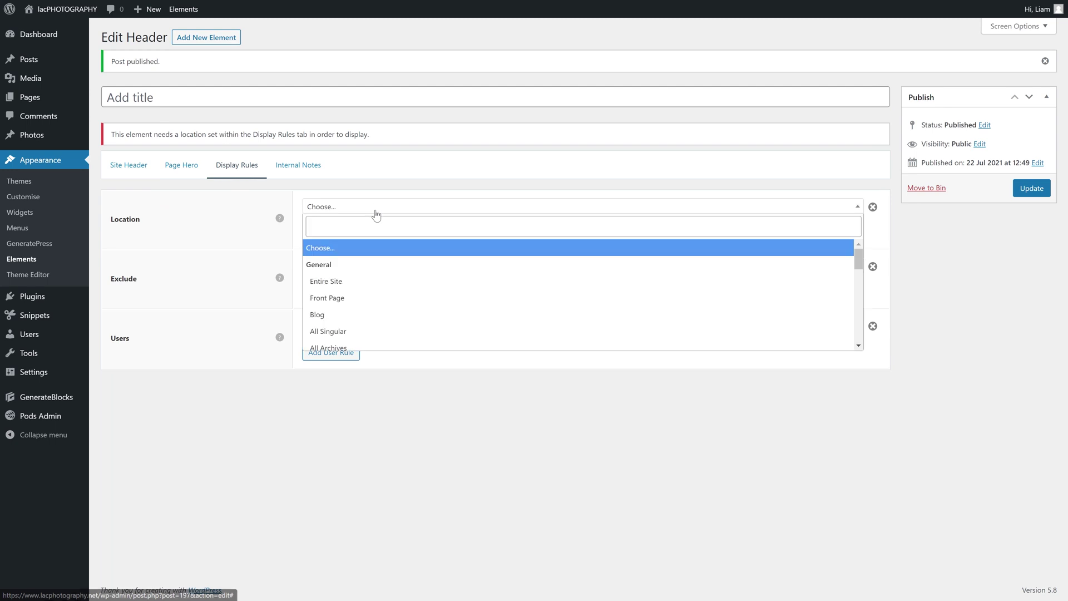
{"action": "left_click", "coordinate": [352, 299]}
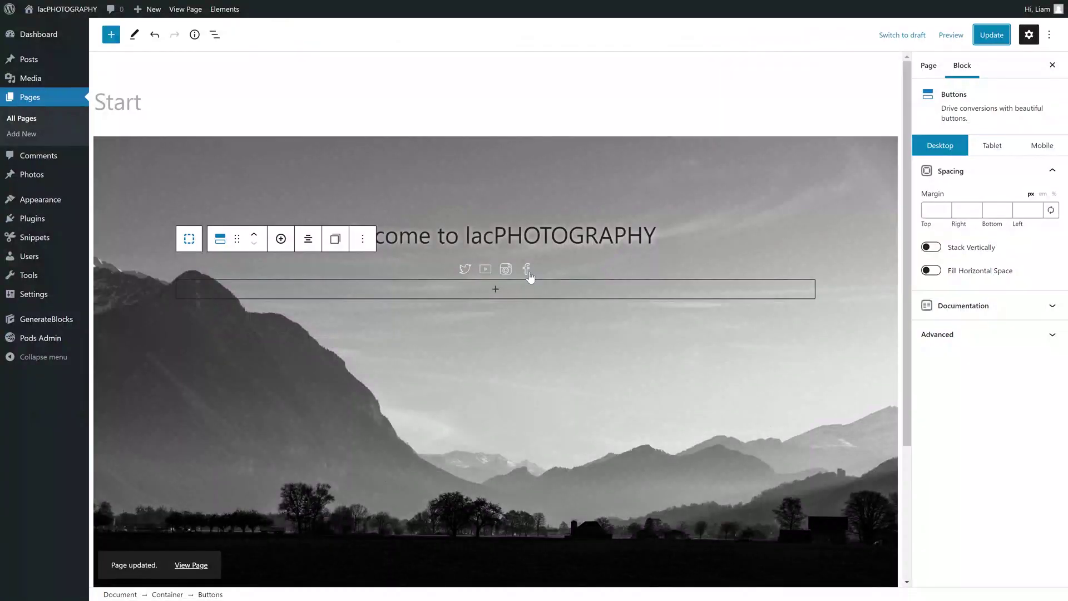
{"action": "left_click_drag", "start_coordinate": [529, 276], "coordinate": [503, 272]}
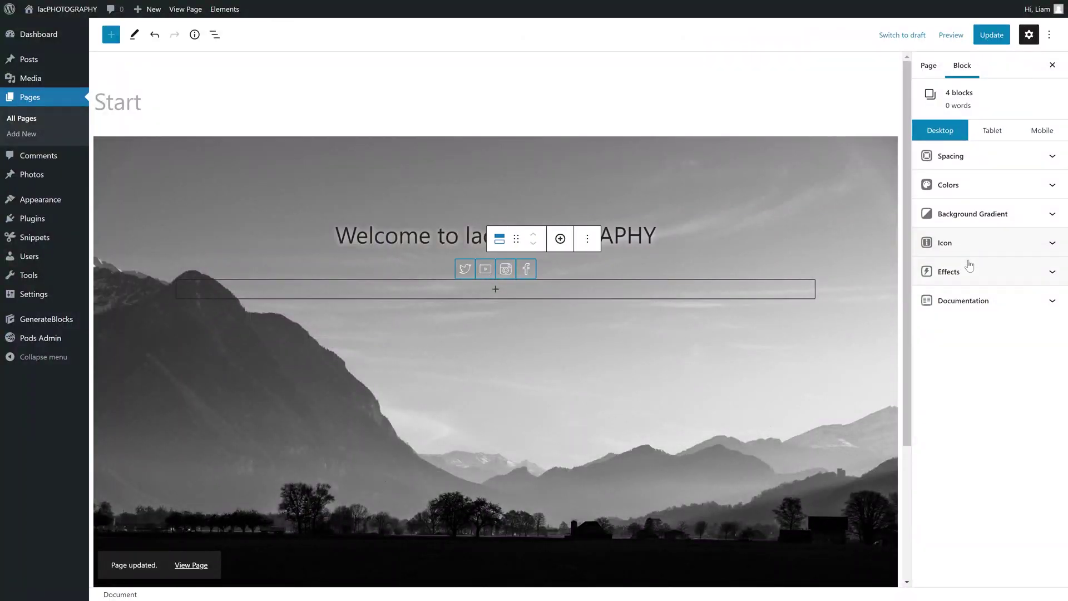